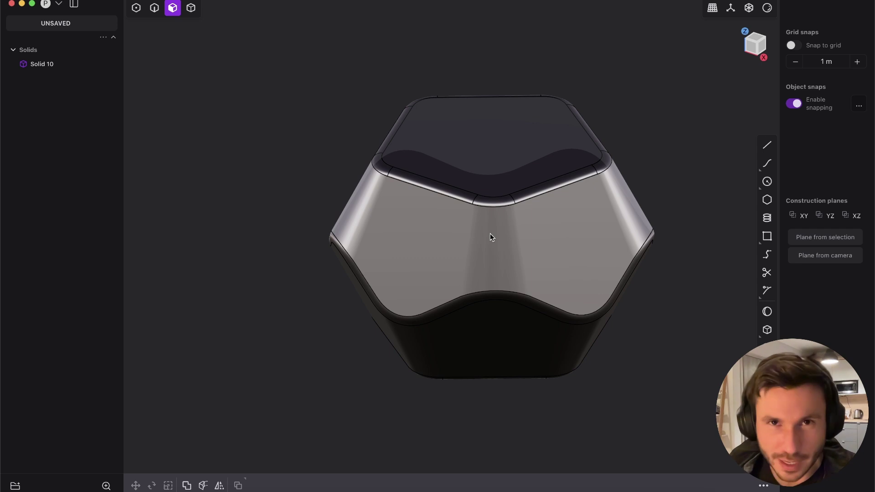
pyautogui.moveTo(490, 237); pyautogui.dragTo(525, 241, button='middle')
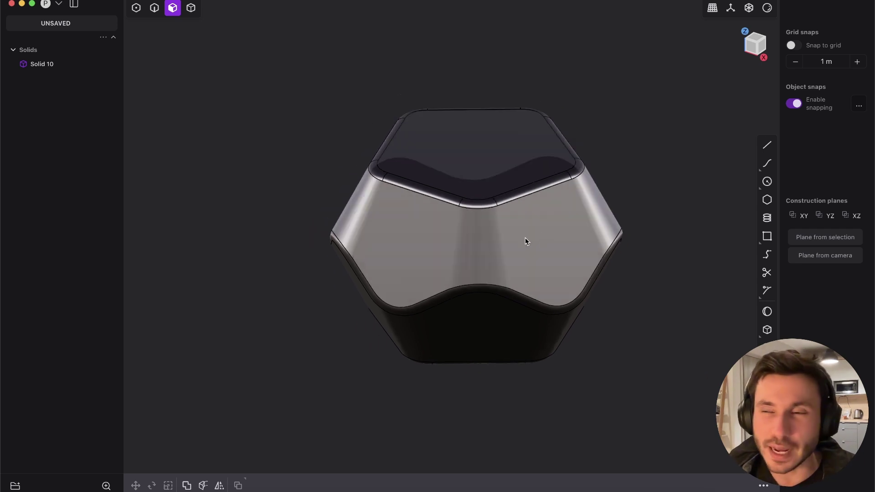
pyautogui.moveTo(525, 242); pyautogui.dragTo(417, 267, button='middle')
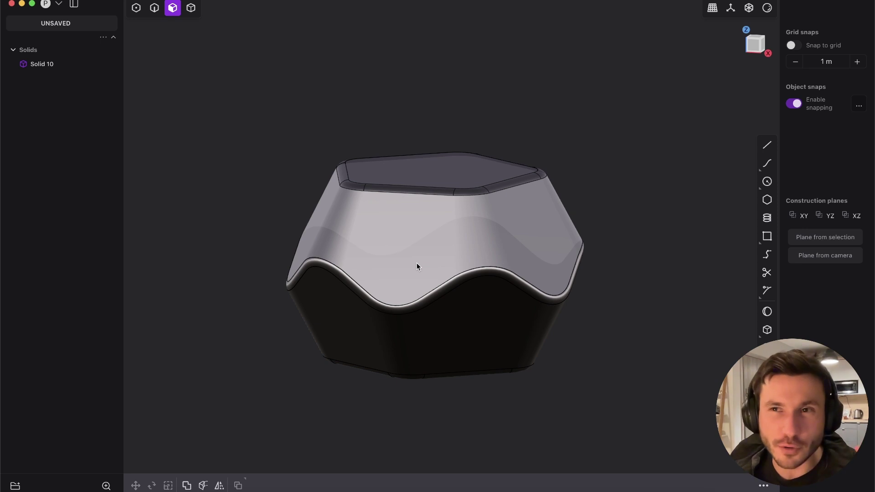
pyautogui.moveTo(416, 263); pyautogui.dragTo(522, 216, button='middle')
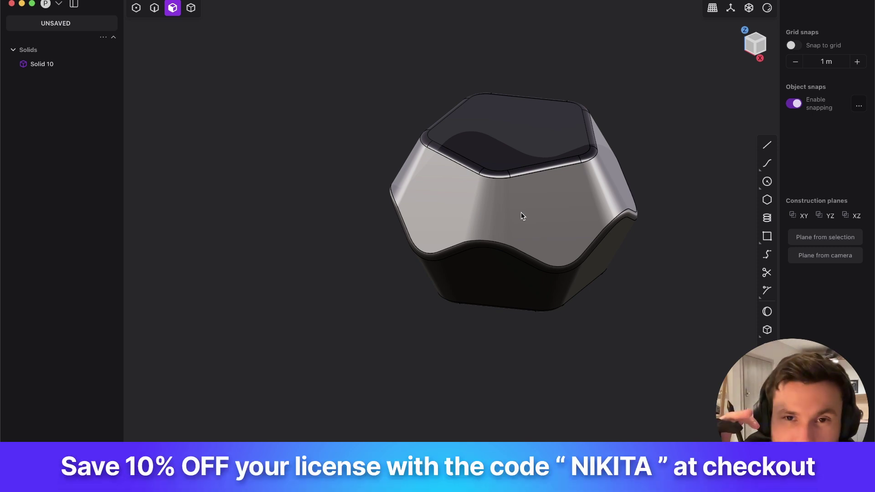
# Delete the existing solid and turn on the display of the grid and axes
pyautogui.moveTo(480, 201); pyautogui.dragTo(467, 262, button='middle')
pyautogui.press('5')
pyautogui.click(473, 195)
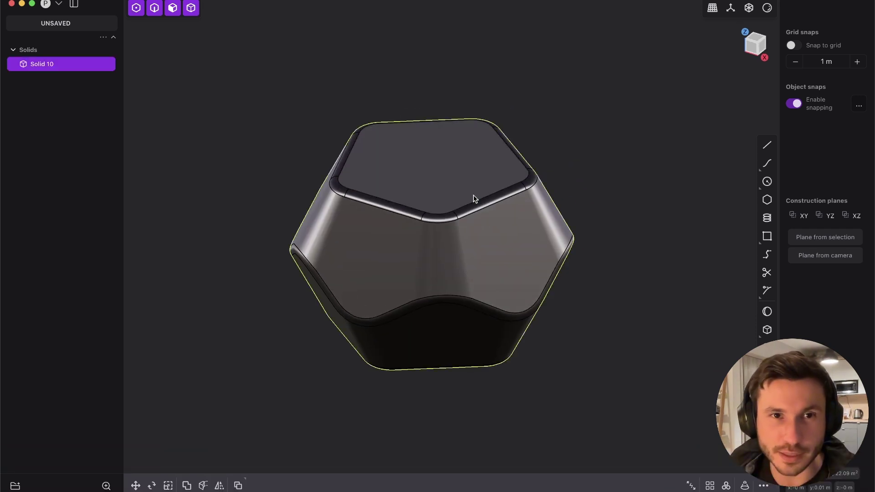
pyautogui.press('Delete')
pyautogui.click(730, 8)
# In the top view, draw a pentagon centred on the origin, about 3.16 m in circumscribed diameter, pointing up along Y, and fillet all its corners
pyautogui.click(756, 38)
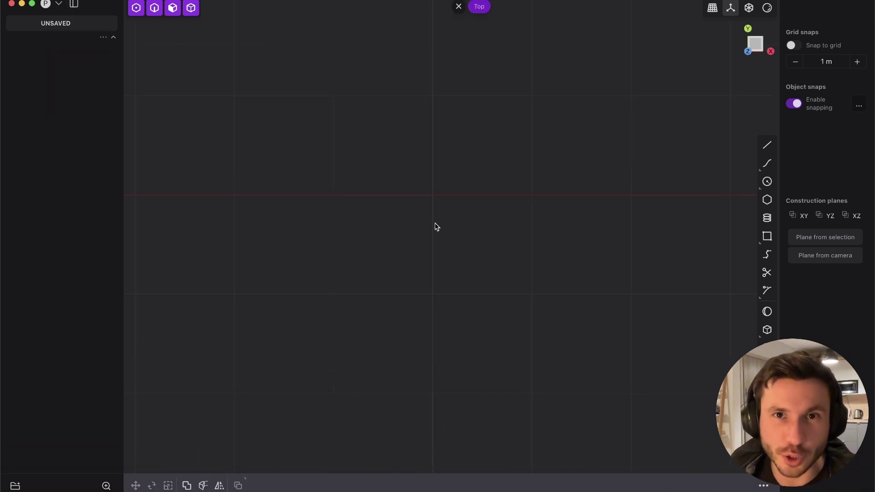
pyautogui.click(767, 200)
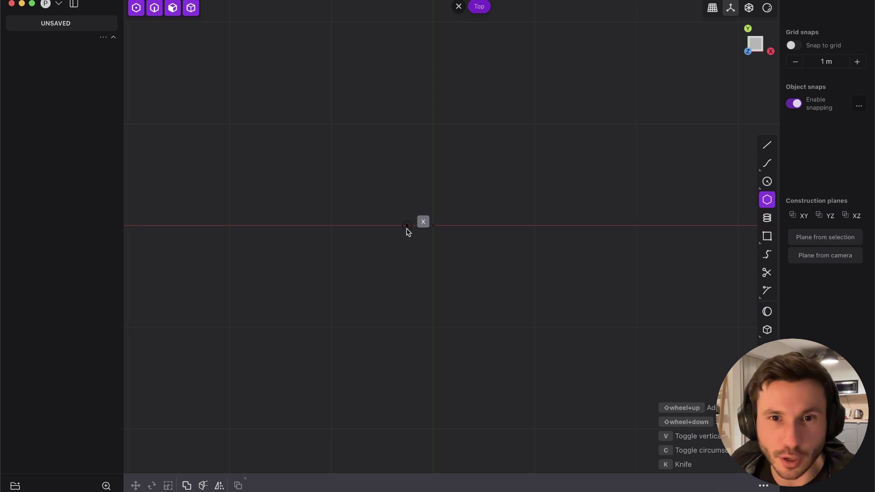
pyautogui.click(429, 229)
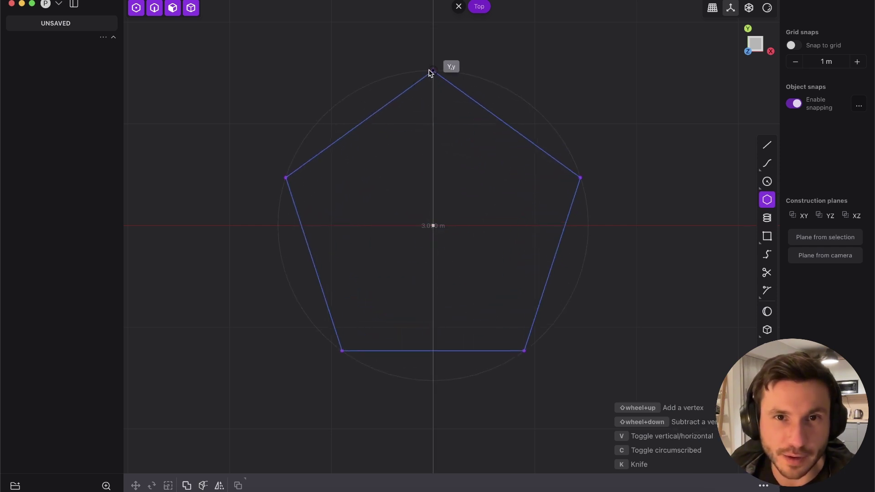
pyautogui.click(434, 66)
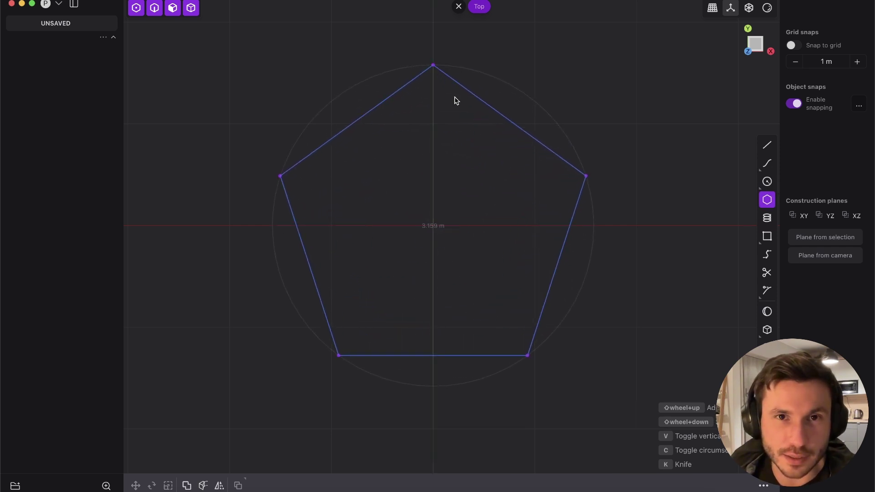
pyautogui.press('f')
pyautogui.moveTo(438, 208); pyautogui.dragTo(517, 240)
pyautogui.press('Return')
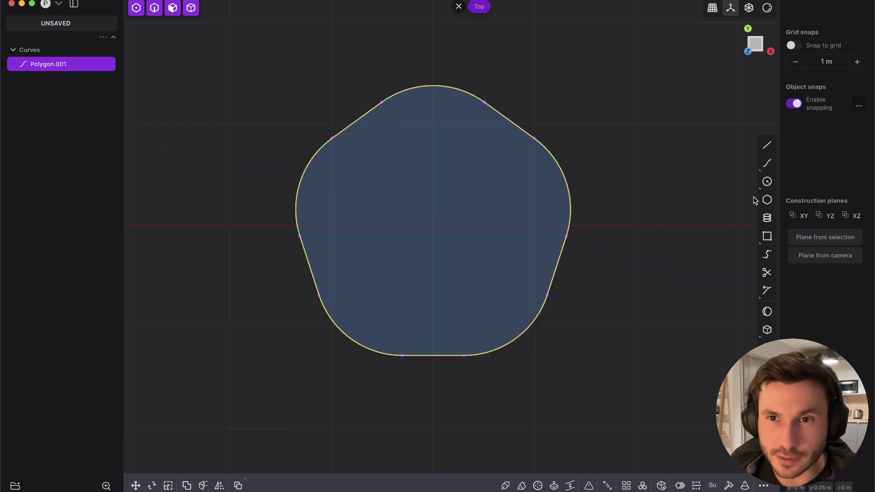
# Draw a smaller concentric pentagon in the same orientation inside the first one and fillet all its corners
pyautogui.click(767, 200)
pyautogui.click(432, 228)
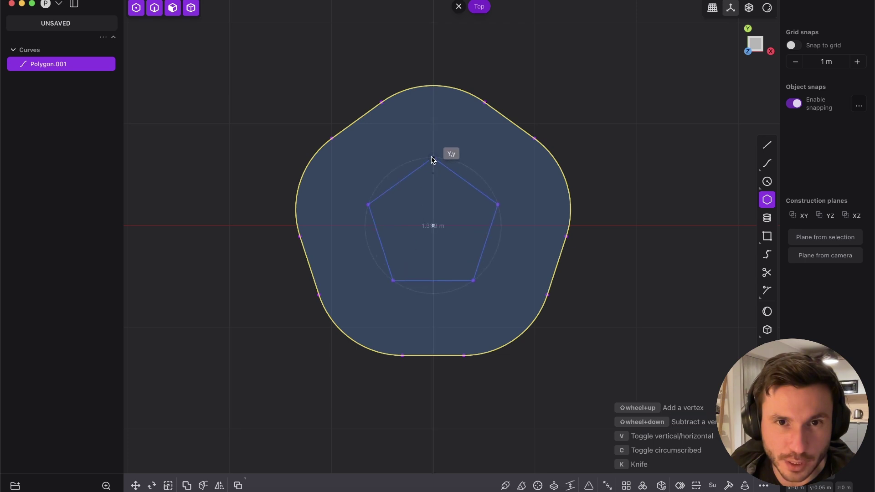
pyautogui.click(433, 149)
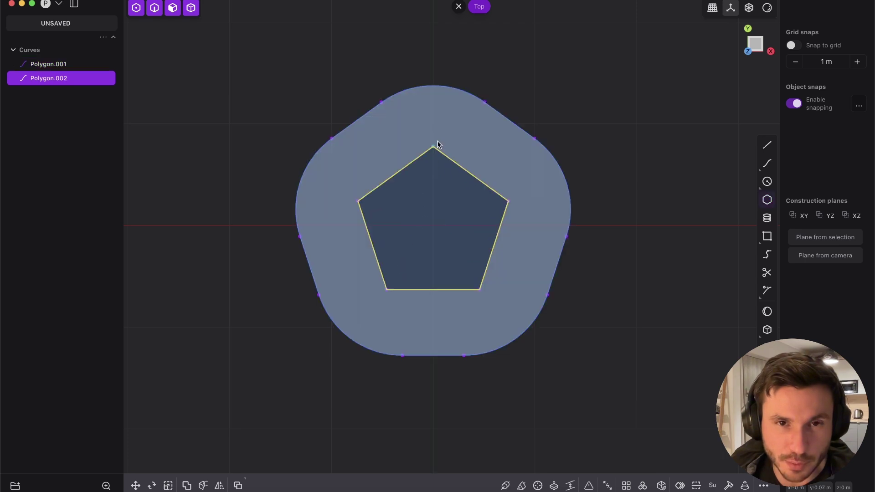
pyautogui.press('d')
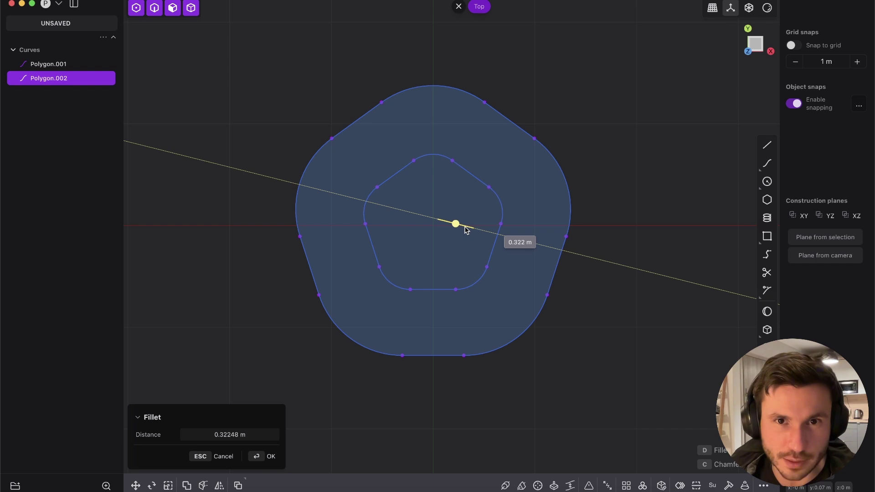
pyautogui.click(482, 192)
# Move the smaller pentagon straight up along Z by about 1.24 m
pyautogui.moveTo(480, 187); pyautogui.dragTo(446, 189, button='middle')
pyautogui.press('g')
pyautogui.moveTo(454, 211); pyautogui.dragTo(453, 85)
pyautogui.moveTo(451, 234); pyautogui.dragTo(464, 222, button='middle')
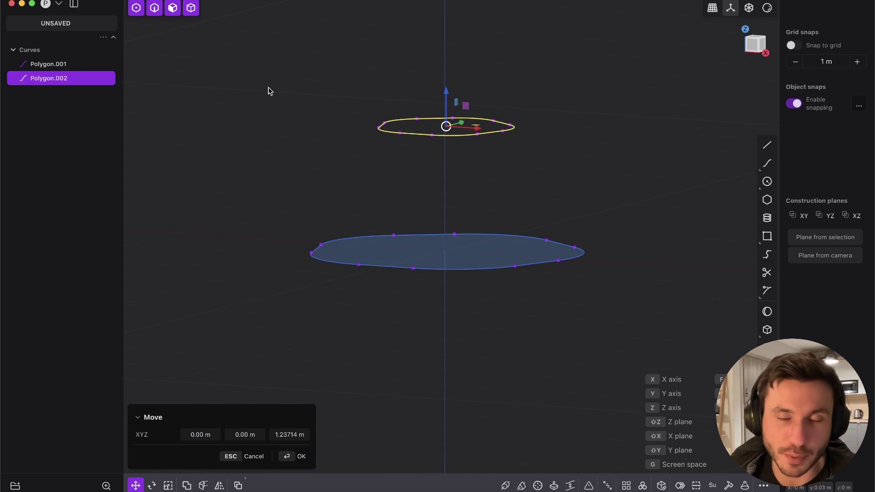
pyautogui.click(294, 456)
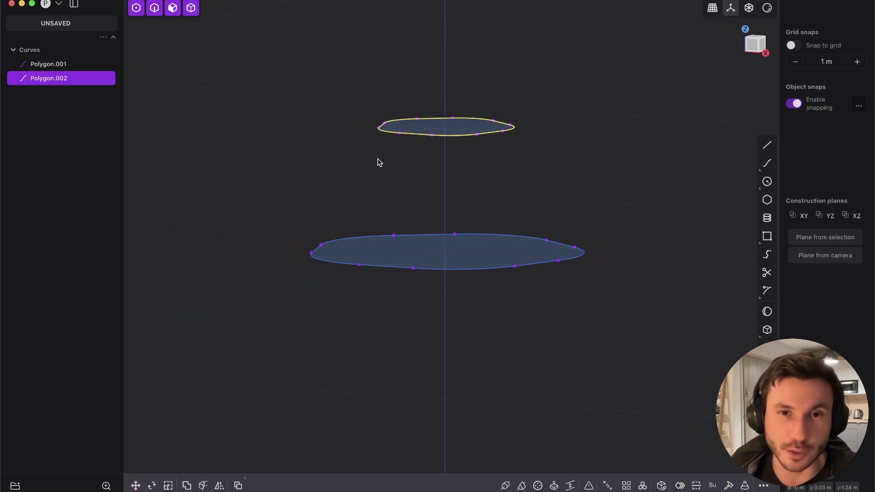
pyautogui.moveTo(466, 174); pyautogui.dragTo(444, 209, button='middle')
pyautogui.press('2')
pyautogui.click(530, 156)
pyautogui.moveTo(520, 185); pyautogui.dragTo(520, 142, button='middle')
pyautogui.click(519, 143)
pyautogui.click(564, 214)
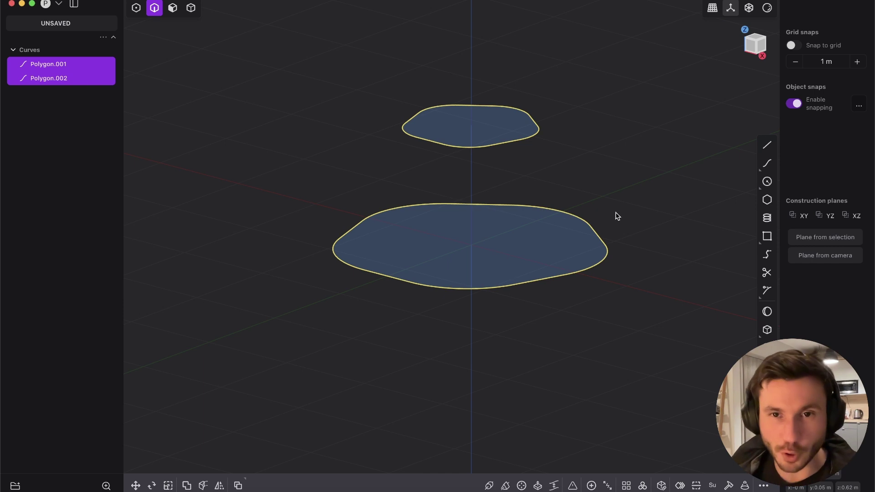
pyautogui.press('l')
pyautogui.moveTo(398, 270); pyautogui.dragTo(661, 95, button='middle')
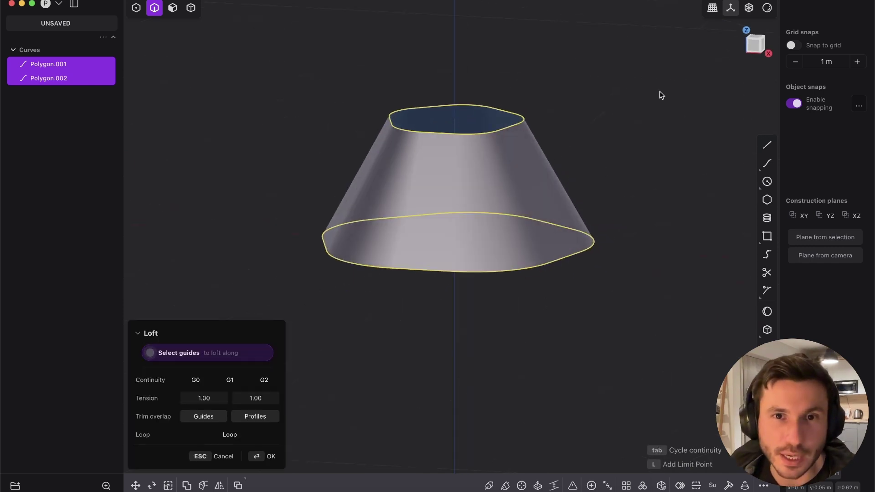
# Raise the smaller pentagon by another 0.26 m or so along Z and loft a surface between the two pentagons
pyautogui.moveTo(456, 87); pyautogui.dragTo(457, 61)
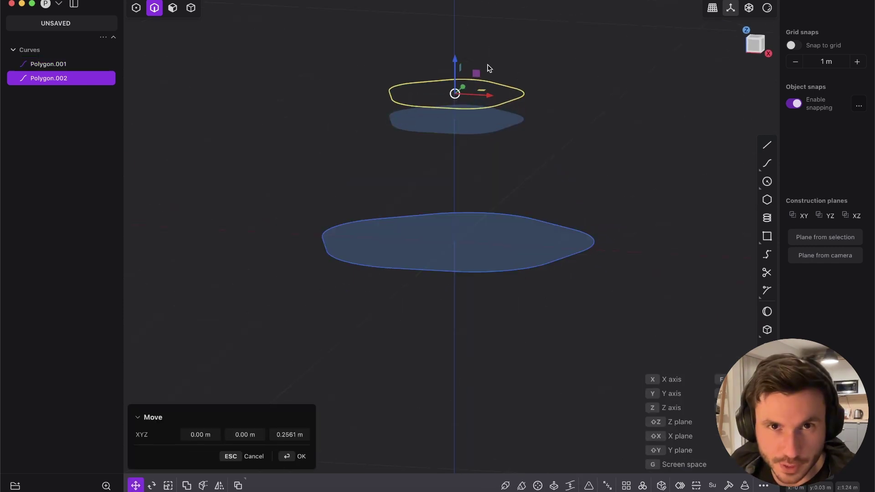
pyautogui.press('Return')
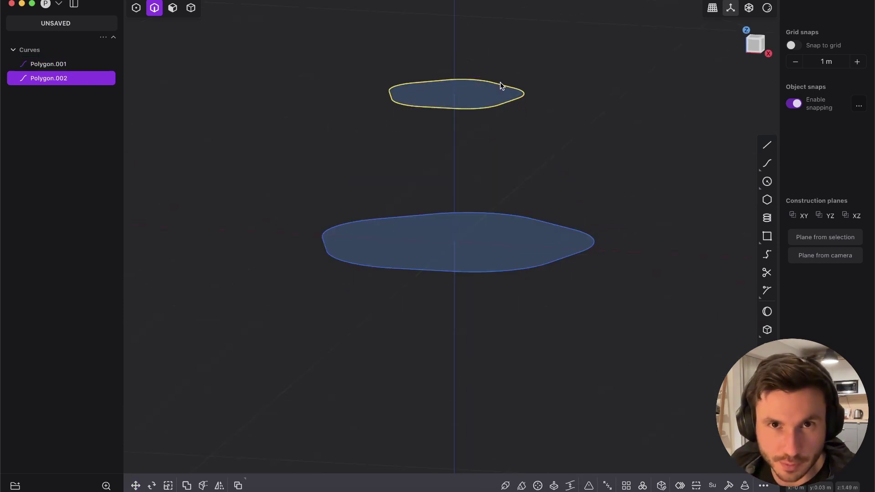
pyautogui.click(550, 260)
pyautogui.moveTo(556, 233); pyautogui.dragTo(472, 261, button='middle')
pyautogui.press('l')
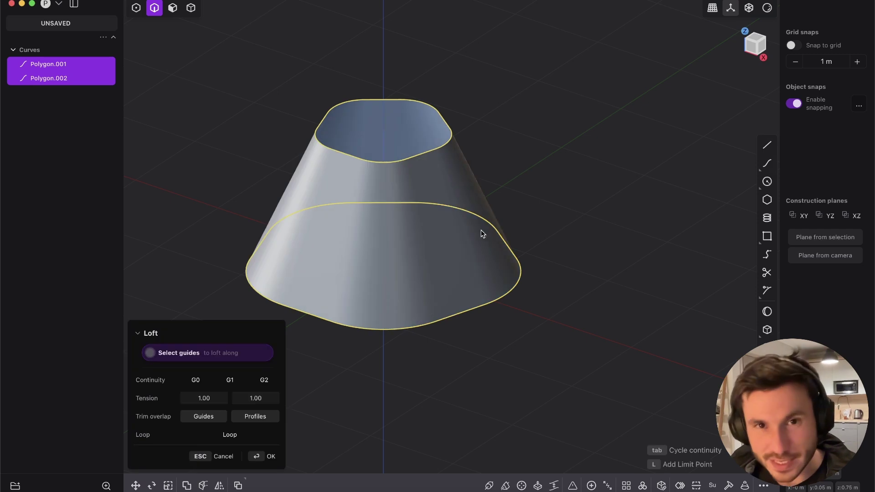
pyautogui.press('Return')
pyautogui.press('Escape')
# Delete both pentagon curves, keeping only the lofted sheet
pyautogui.click(429, 152)
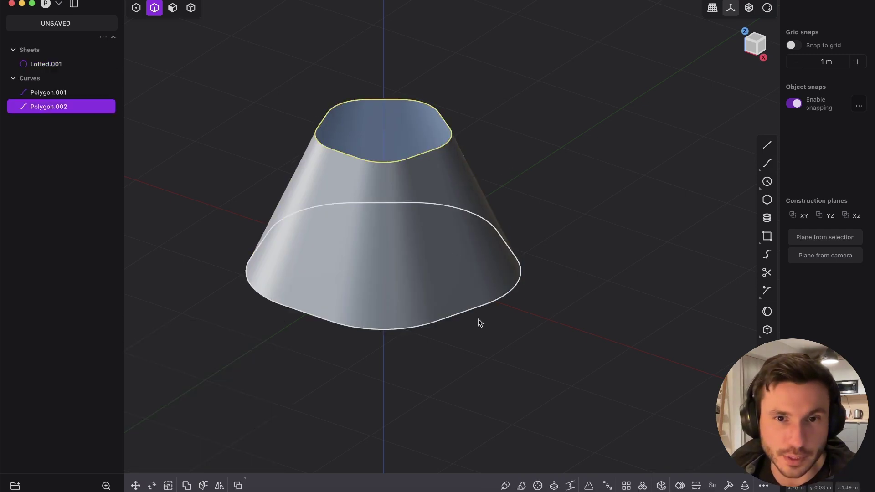
pyautogui.press('Delete')
pyautogui.keyDown('shift'); pyautogui.moveTo(450, 211); pyautogui.dragTo(544, 188, button='middle'); pyautogui.keyUp('shift')
pyautogui.click(551, 291)
pyautogui.press('Delete')
# Duplicate the lofted sheet in place, working in the front view
pyautogui.press('5')
pyautogui.click(754, 50)
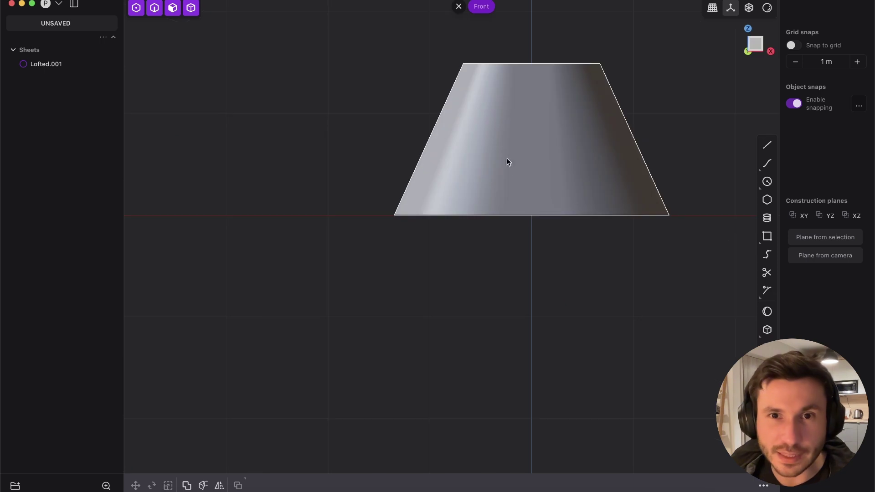
pyautogui.click(549, 133)
pyautogui.keyDown('shift'); pyautogui.moveTo(564, 115); pyautogui.dragTo(469, 197, button='middle'); pyautogui.keyUp('shift')
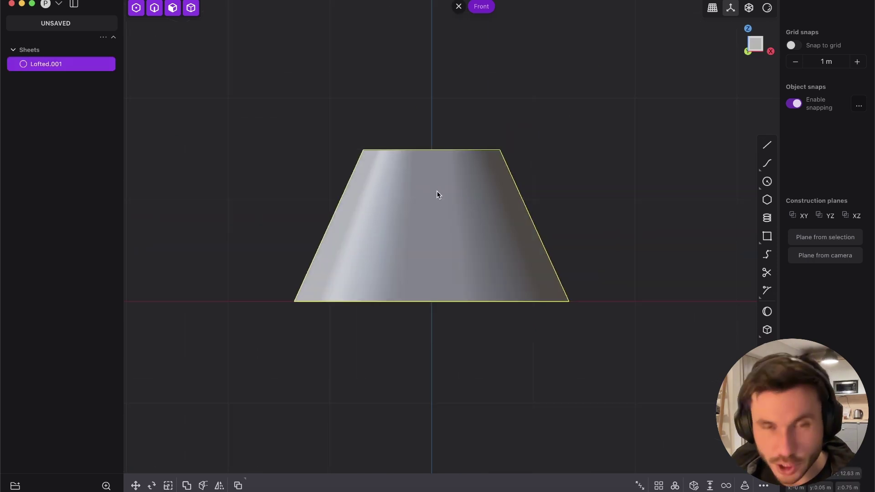
pyautogui.press('super+d')
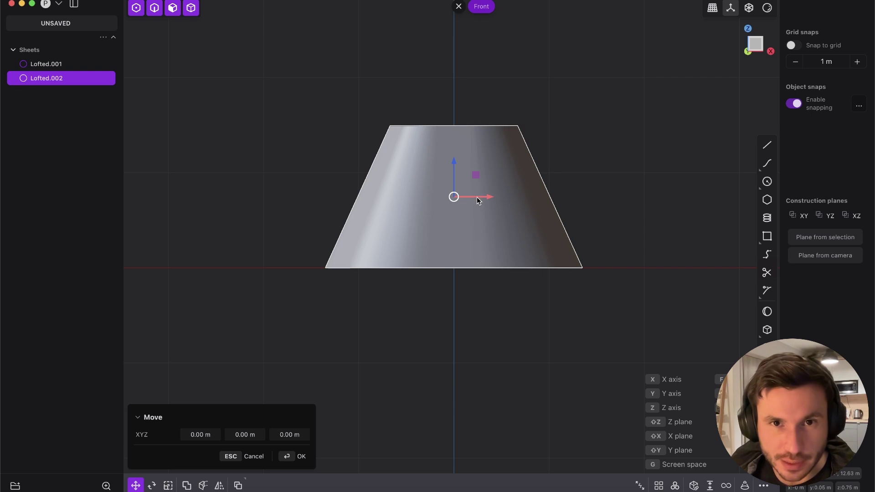
# Mirror the duplicated sheet downward across the horizontal XY plane as a separate sheet
pyautogui.hotkey('alt', 'x')
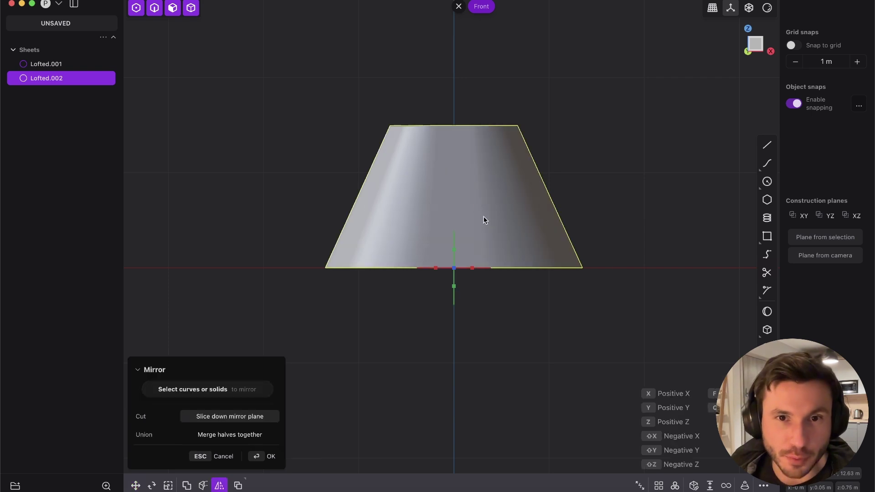
pyautogui.click(455, 251)
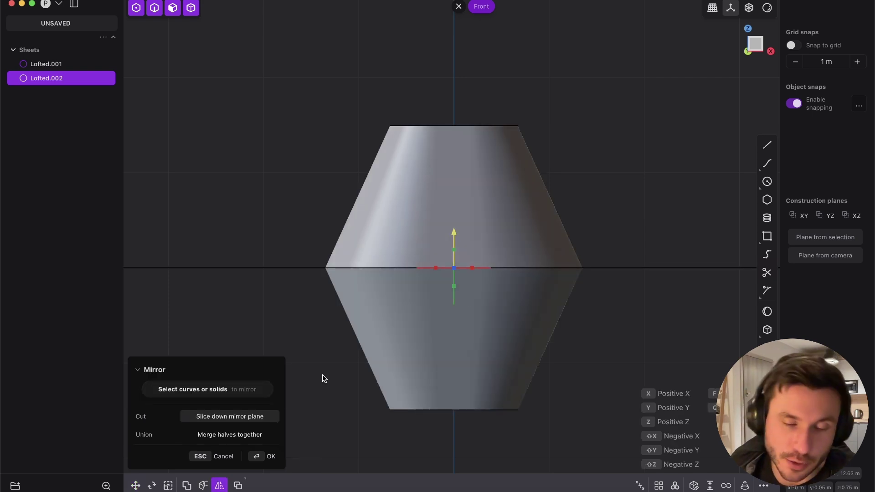
pyautogui.click(271, 457)
pyautogui.press('Escape')
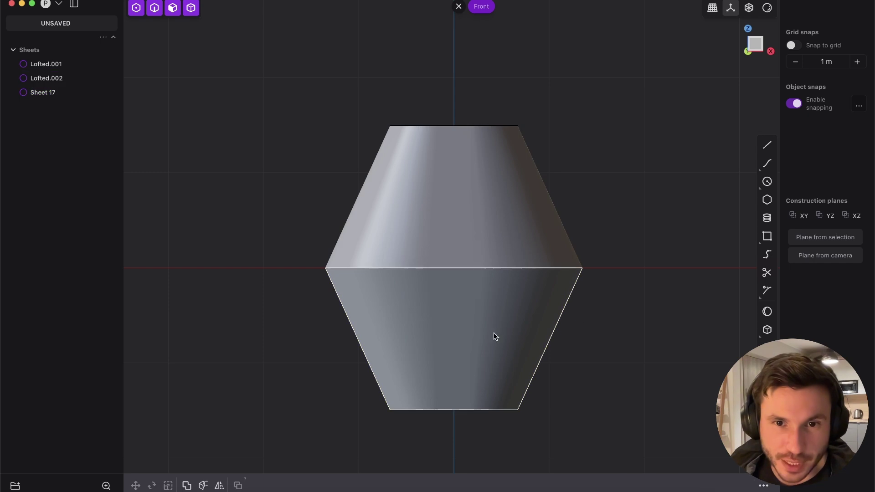
# Move the mirrored lower sheet up along Z by about 0.75 m so it is centred on the origin
pyautogui.click(554, 303)
pyautogui.press('g')
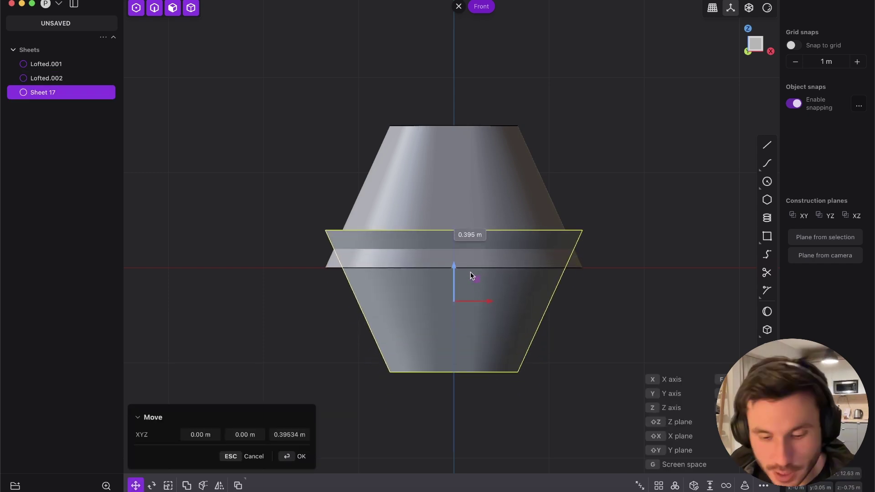
pyautogui.click(624, 261)
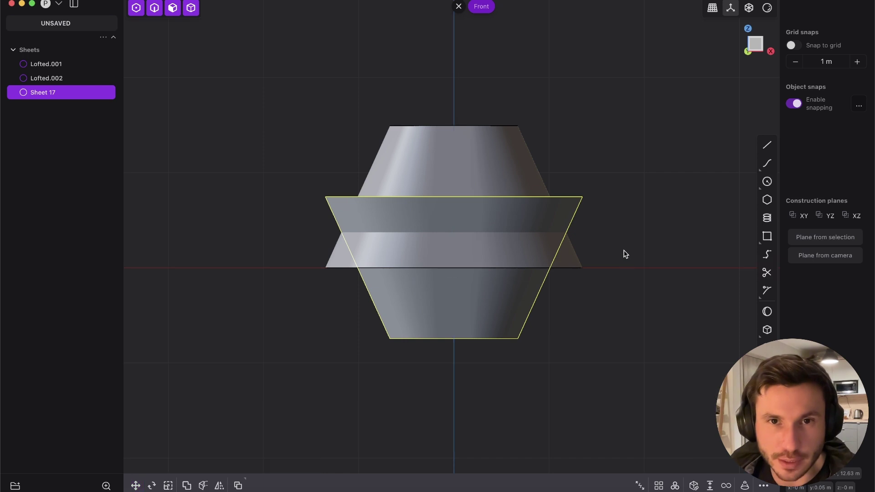
# Move the original sheet Lofted.001 down along Z by about 0.75 m so it overlaps the inverted sheet
pyautogui.click(494, 171)
pyautogui.press('g')
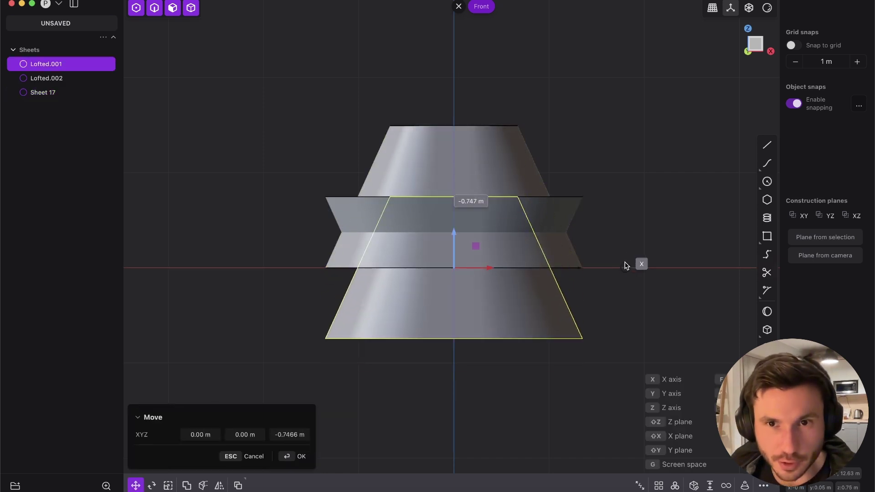
pyautogui.click(630, 250)
# Delete the leftover upright duplicate sheet, Lofted.002, above the two overlapping sheets
pyautogui.click(569, 130)
pyautogui.click(523, 154)
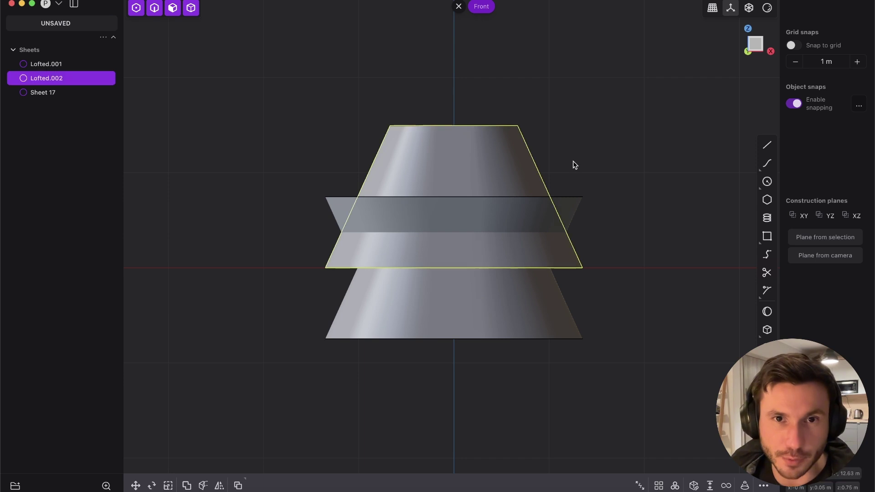
pyautogui.press('Delete')
# Select the inverted sheet, Sheet 17, and show the two overlapping sheets from the top view
pyautogui.scroll(-2, 430, 246)
pyautogui.moveTo(430, 246); pyautogui.dragTo(408, 211, button='middle')
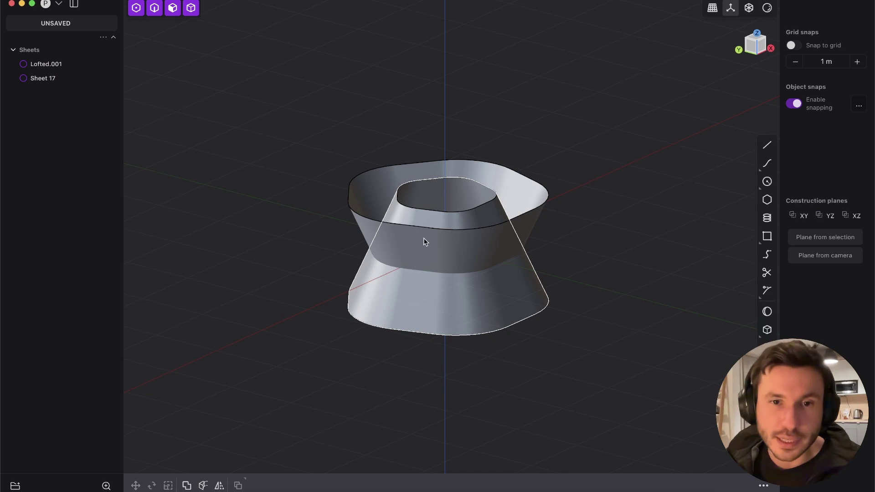
pyautogui.scroll(3, 449, 245)
pyautogui.moveTo(488, 304); pyautogui.dragTo(767, 53, button='middle')
pyautogui.click(755, 39)
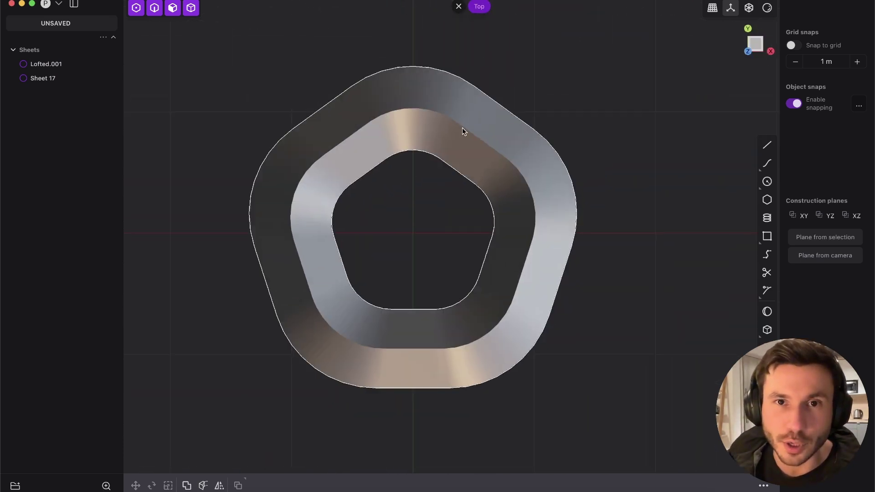
pyautogui.click(457, 97)
pyautogui.moveTo(433, 121); pyautogui.dragTo(491, 82, button='middle')
pyautogui.click(491, 80)
pyautogui.click(440, 91)
pyautogui.moveTo(441, 112); pyautogui.dragTo(416, 192, button='middle')
pyautogui.click(756, 40)
pyautogui.scroll(2, 426, 149)
pyautogui.keyDown('shift'); pyautogui.moveTo(426, 150); pyautogui.dragTo(417, 152, button='middle'); pyautogui.keyUp('shift')
pyautogui.scroll(2, 419, 144)
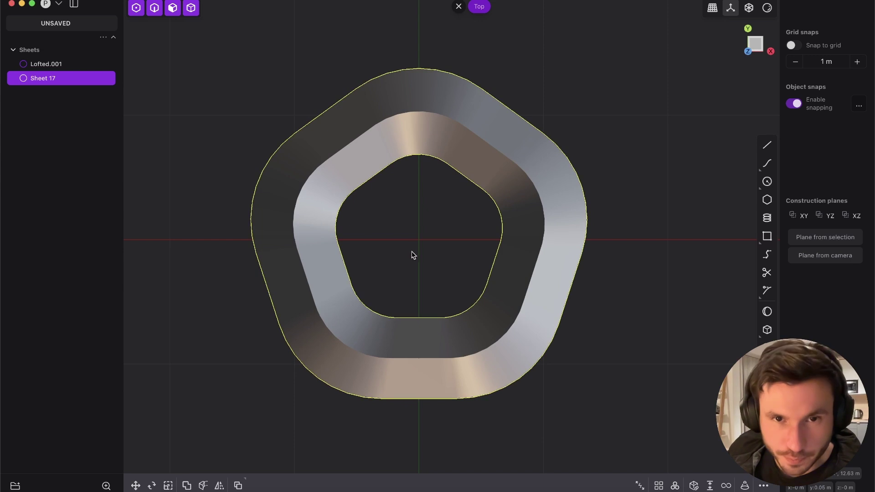
pyautogui.press('r')
pyautogui.scroll(2, 413, 248)
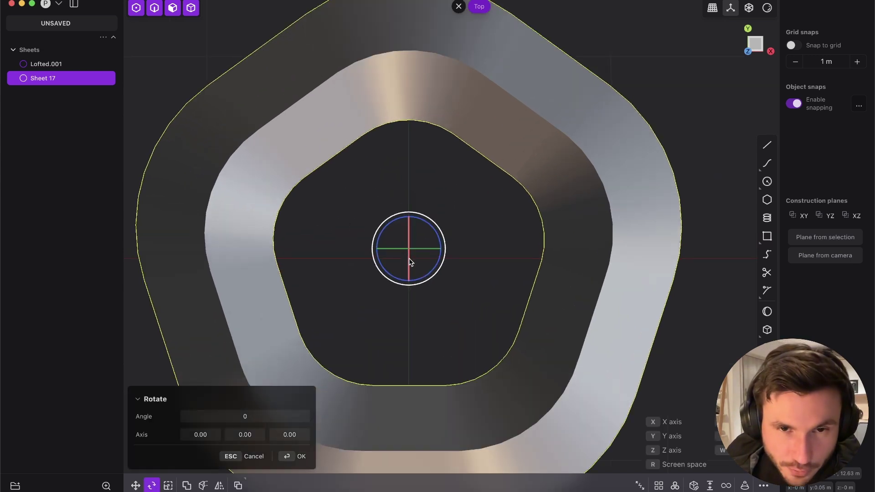
pyautogui.scroll(-3, 455, 196)
pyautogui.scroll(2, 467, 186)
pyautogui.press('Escape')
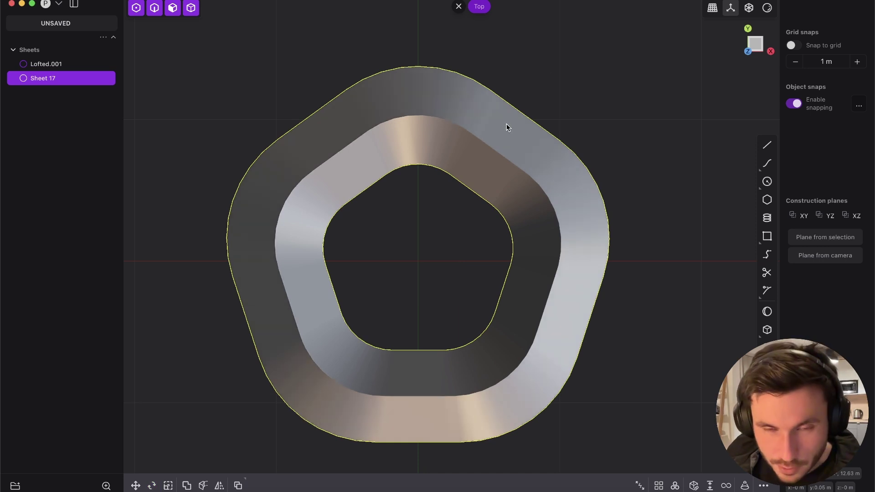
# Rotate the inverted sheet half a turn about the origin around Z, from the positive to the negative Y axis
pyautogui.press('r')
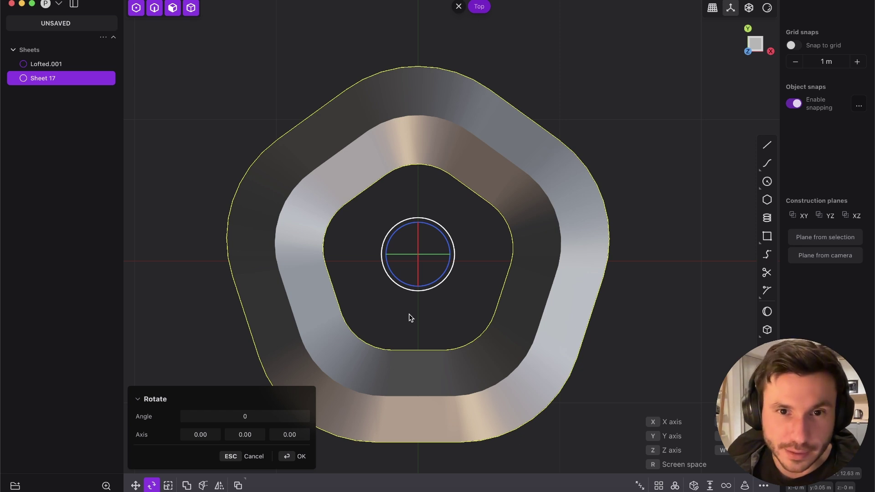
pyautogui.press('v')
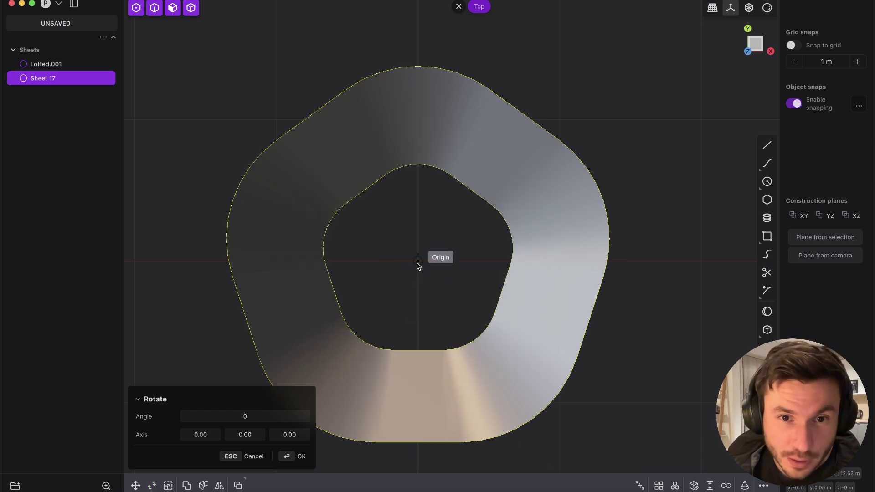
pyautogui.scroll(-3, 440, 116)
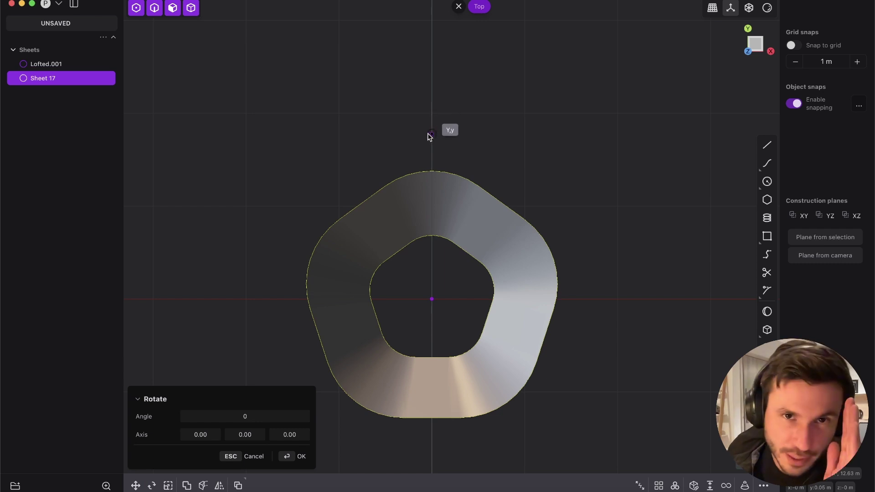
pyautogui.click(433, 133)
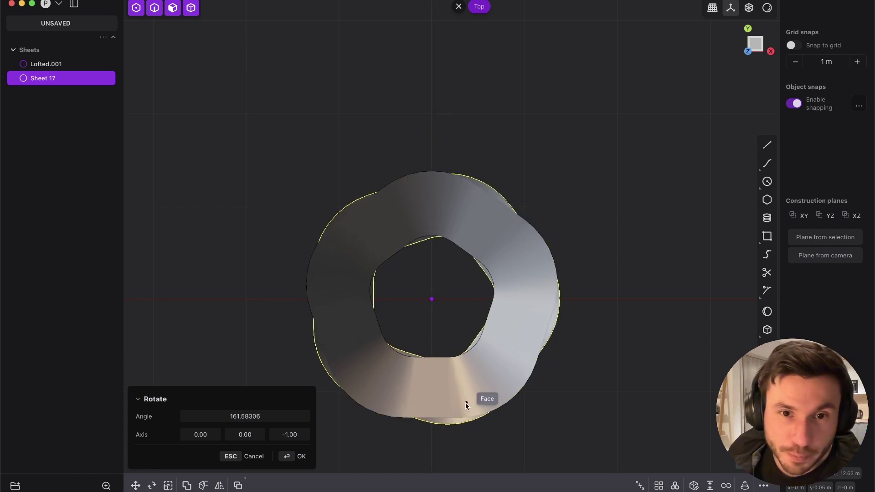
pyautogui.click(432, 451)
pyautogui.moveTo(487, 279); pyautogui.dragTo(587, 253, button='middle')
pyautogui.click(587, 253)
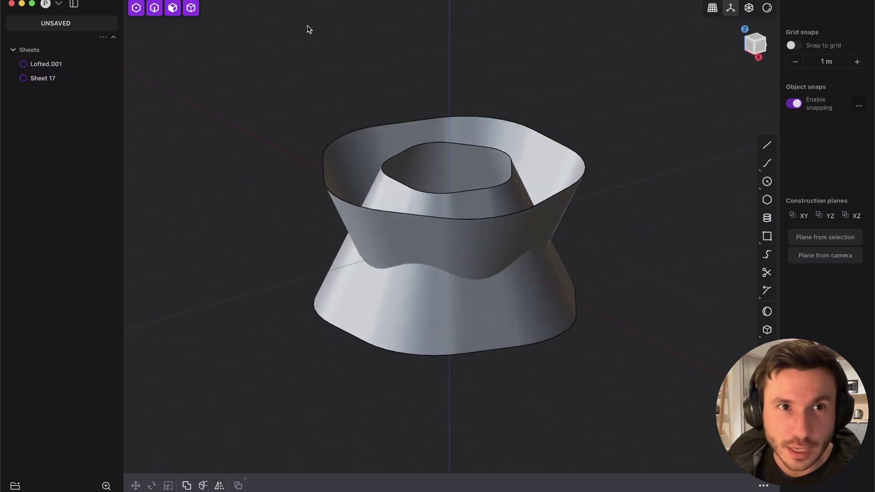
# Slice the two overlapping sheets against each other along their wavy intersection with a Boolean Slice
pyautogui.click(556, 169)
pyautogui.click(549, 288)
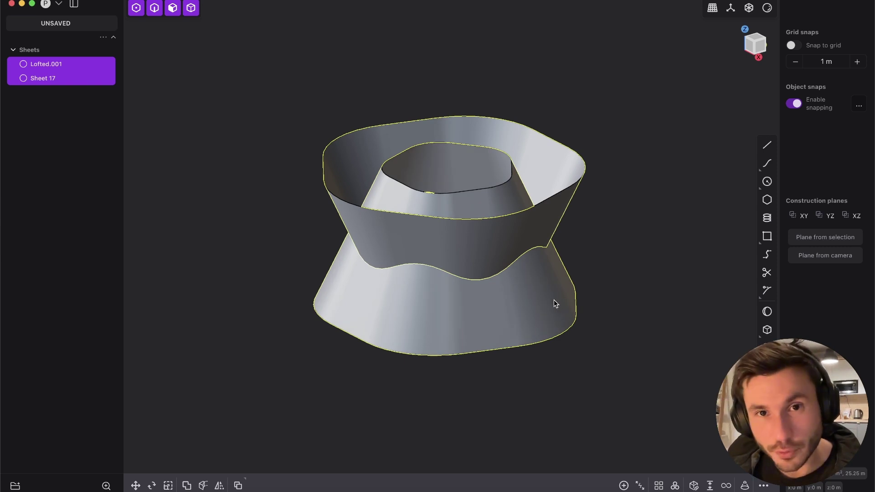
pyautogui.hotkey('shift', 'b')
pyautogui.moveTo(451, 292); pyautogui.dragTo(460, 274, button='middle')
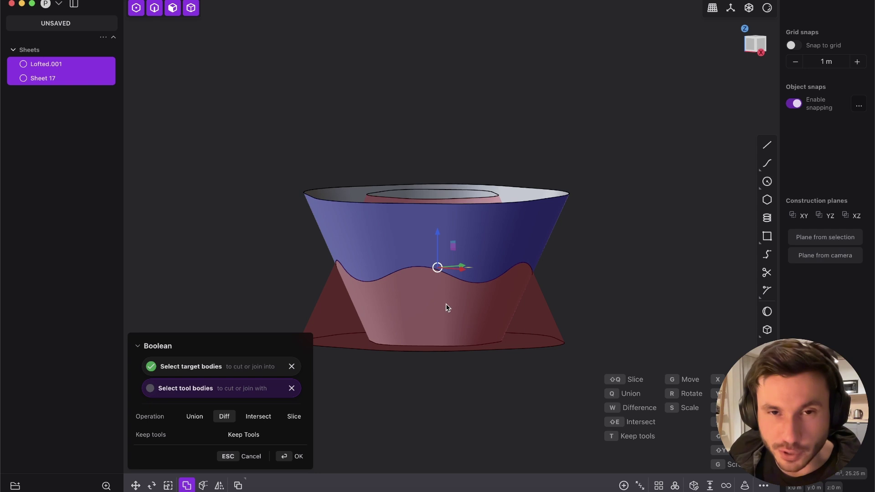
pyautogui.click(427, 307)
pyautogui.hotkey('shift', 'q')
pyautogui.press('Return')
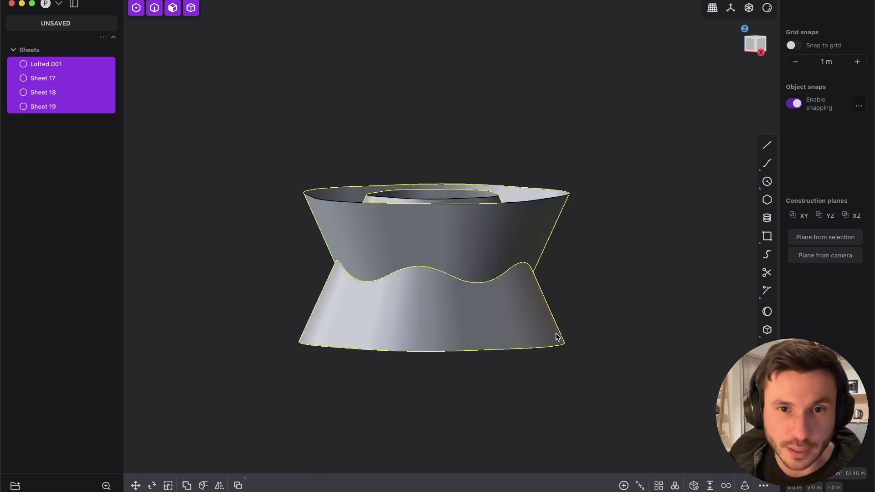
# Delete the flared outer sheet pieces above and below the wavy intersection, keeping the two inner pieces
pyautogui.click(593, 189)
pyautogui.click(551, 216)
pyautogui.press('x')
pyautogui.click(526, 314)
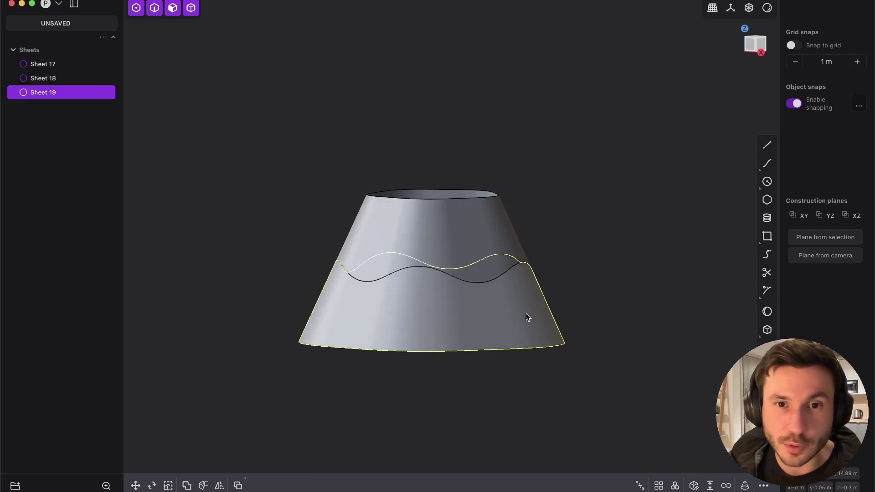
pyautogui.press('x')
pyautogui.moveTo(579, 299); pyautogui.dragTo(494, 210, button='middle')
# Patch the open pentagonal rims of the upper and lower sheets with flat caps
pyautogui.press('2')
pyautogui.click(492, 185)
pyautogui.press('e')
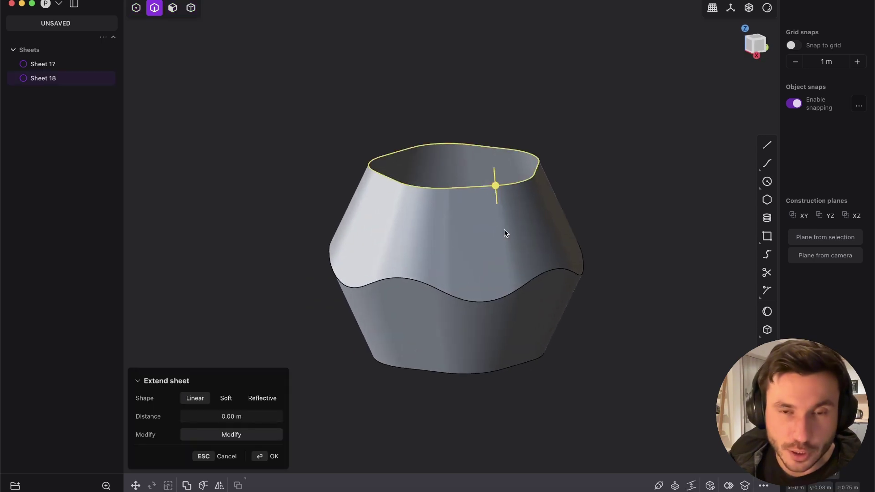
pyautogui.hotkey('alt', 'p')
pyautogui.press('Return')
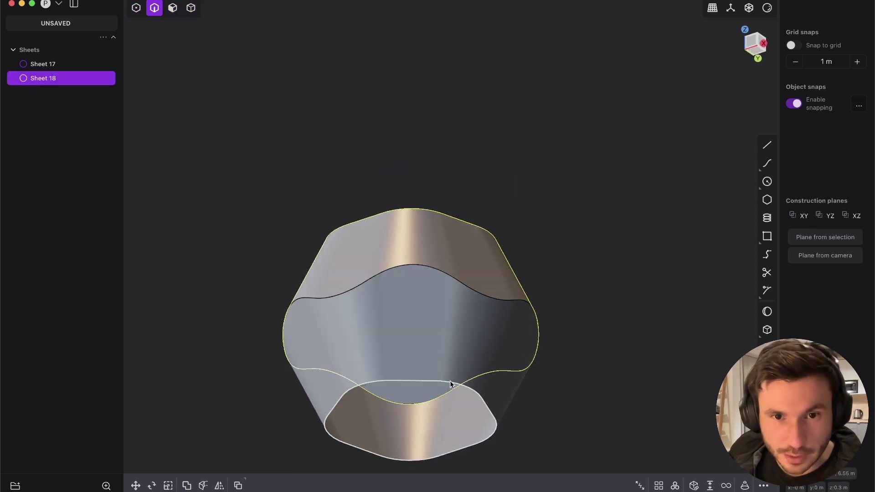
pyautogui.click(452, 384)
pyautogui.hotkey('alt', 'p')
pyautogui.press('Return')
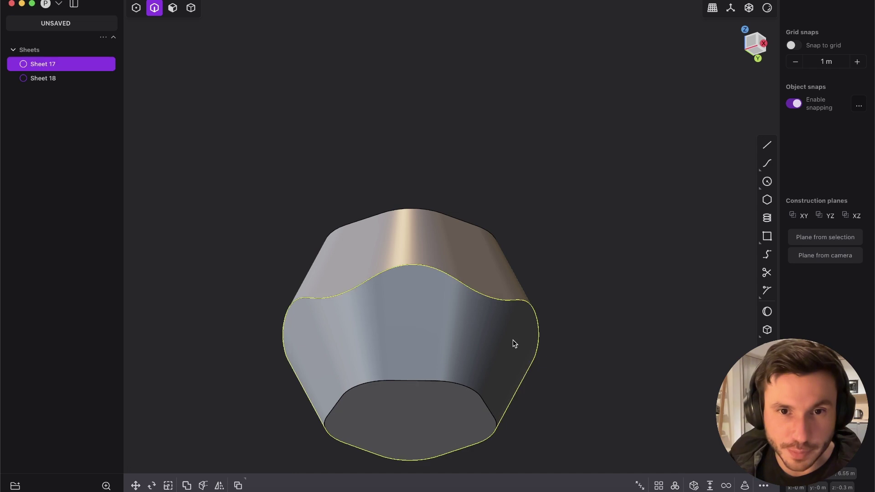
# Join the two capped sheets into a single solid
pyautogui.press('4')
pyautogui.click(558, 261)
pyautogui.moveTo(558, 262); pyautogui.dragTo(443, 332, button='middle')
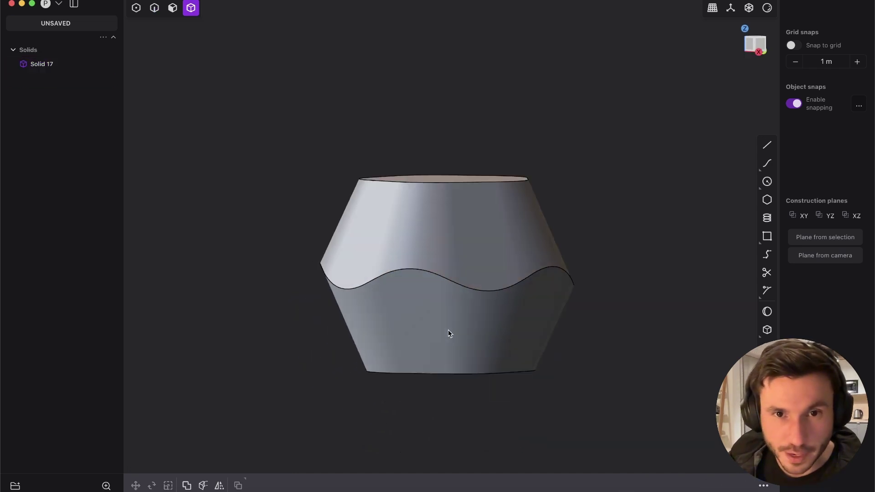
# Fillet the solid's rim edges and the wavy seam around its middle
pyautogui.press('2')
pyautogui.click(453, 372)
pyautogui.press('b')
pyautogui.click(484, 291)
pyautogui.moveTo(494, 233); pyautogui.dragTo(480, 254, button='middle')
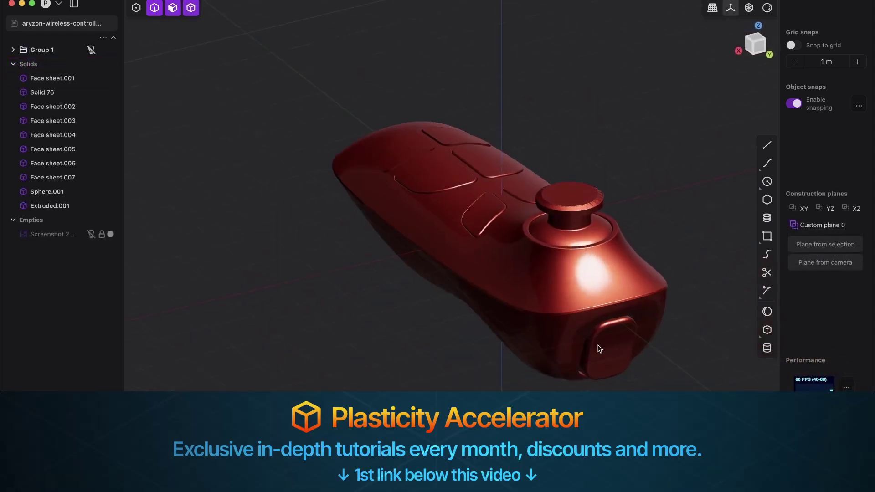
# Examine the finished wireless controller, oil bottle, organic bottle and vacuum cleaner models from several angles
pyautogui.moveTo(599, 349); pyautogui.dragTo(535, 252, button='middle')
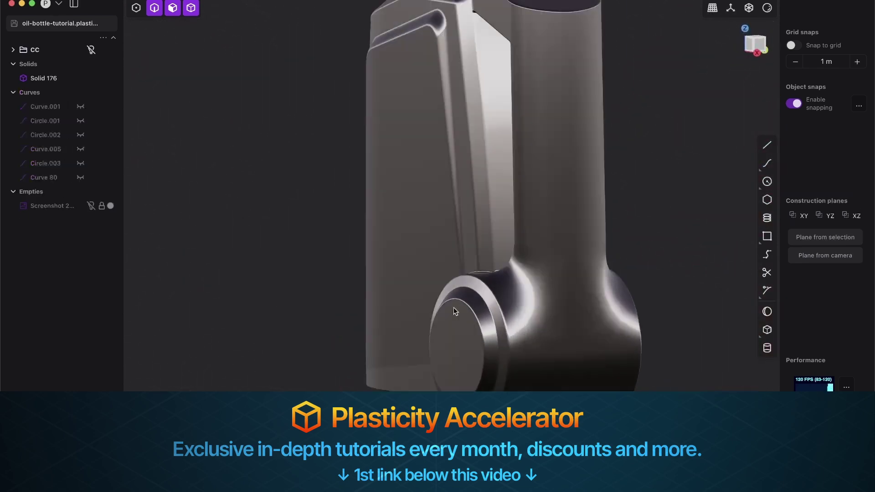
pyautogui.moveTo(453, 308); pyautogui.dragTo(437, 227, button='middle')
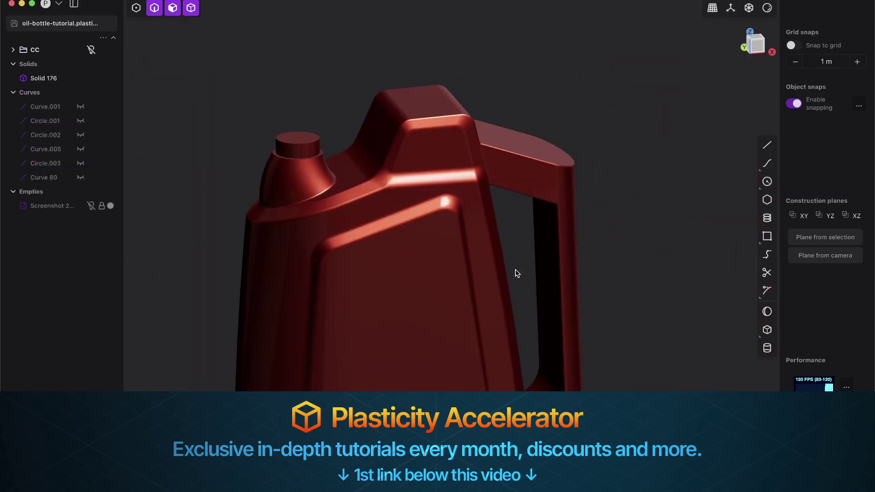
pyautogui.moveTo(514, 272); pyautogui.dragTo(469, 199, button='middle')
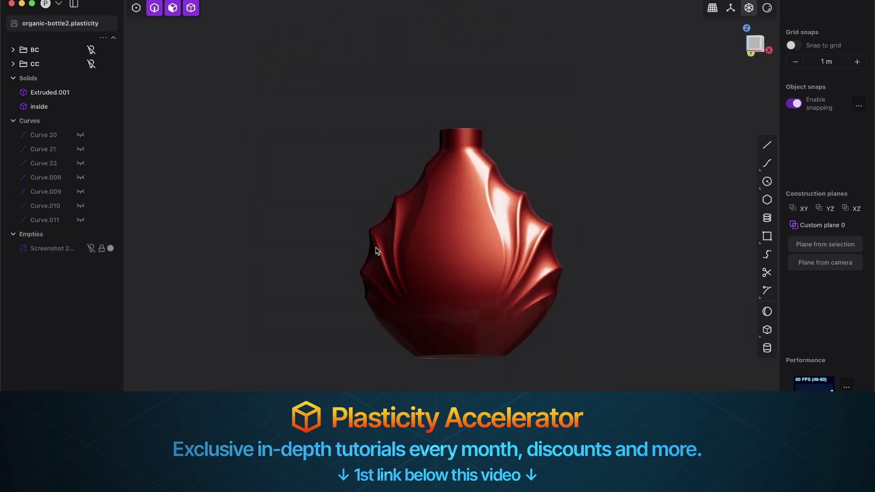
pyautogui.moveTo(377, 248); pyautogui.dragTo(405, 317, button='middle')
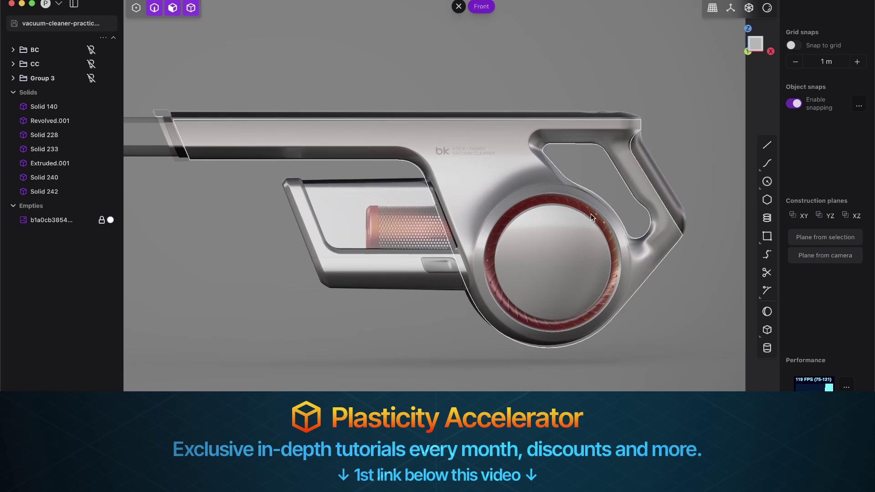
pyautogui.moveTo(570, 292)
pyautogui.mouseDown(button='middle')
pyautogui.moveTo(561, 319)
pyautogui.moveTo(552, 284)
pyautogui.moveTo(565, 257)
pyautogui.moveTo(518, 256)
pyautogui.moveTo(595, 231)
pyautogui.mouseUp(button='middle')
pyautogui.click(767, 8)
pyautogui.click(742, 51)
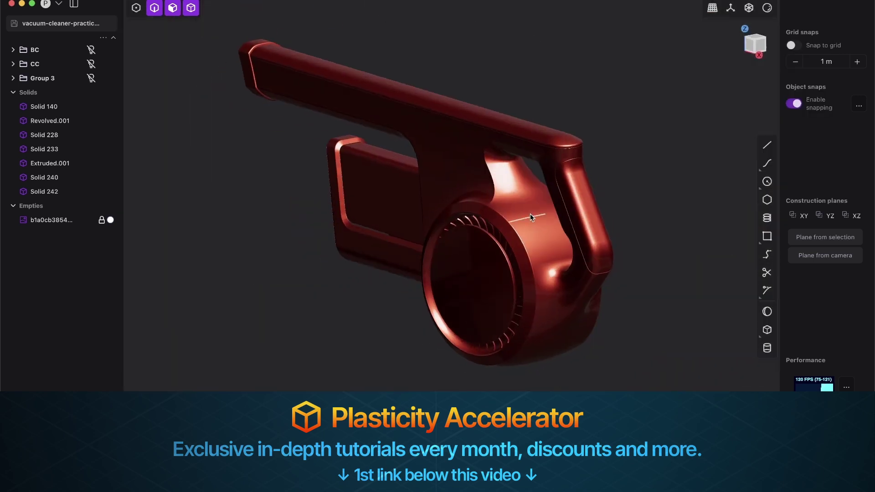
pyautogui.scroll(10, 527, 201)
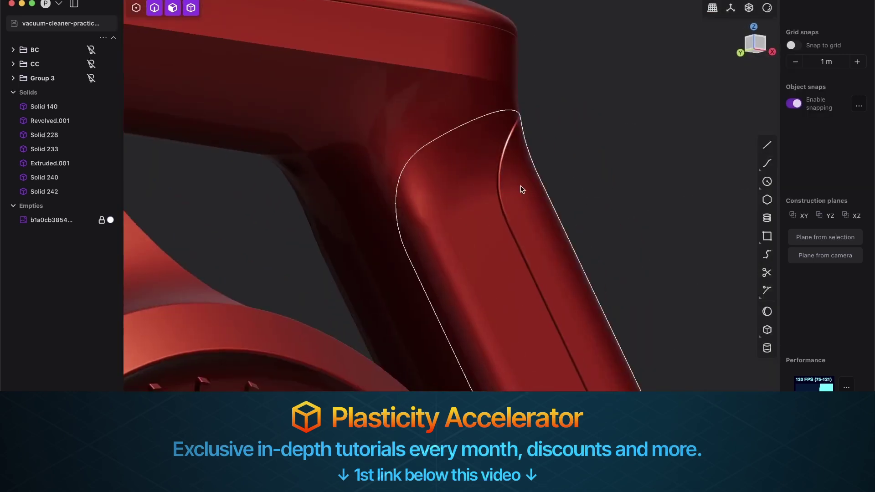
pyautogui.moveTo(521, 186); pyautogui.dragTo(593, 192, button='middle')
pyautogui.click(91, 220)
pyautogui.scroll(-4, 456, 219)
# Inspect the filleted pentagonal solid and its wavy seam from below and above
pyautogui.moveTo(418, 263); pyautogui.dragTo(498, 270, button='middle')
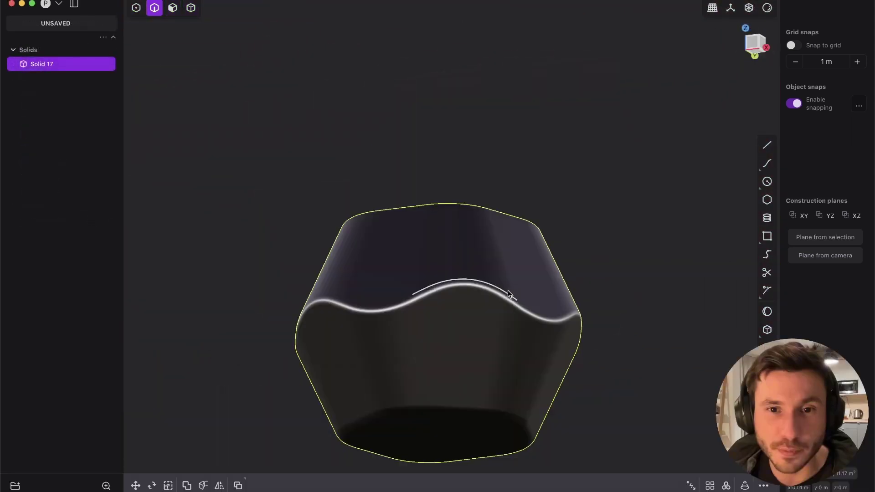
pyautogui.moveTo(511, 274); pyautogui.dragTo(594, 214, button='middle')
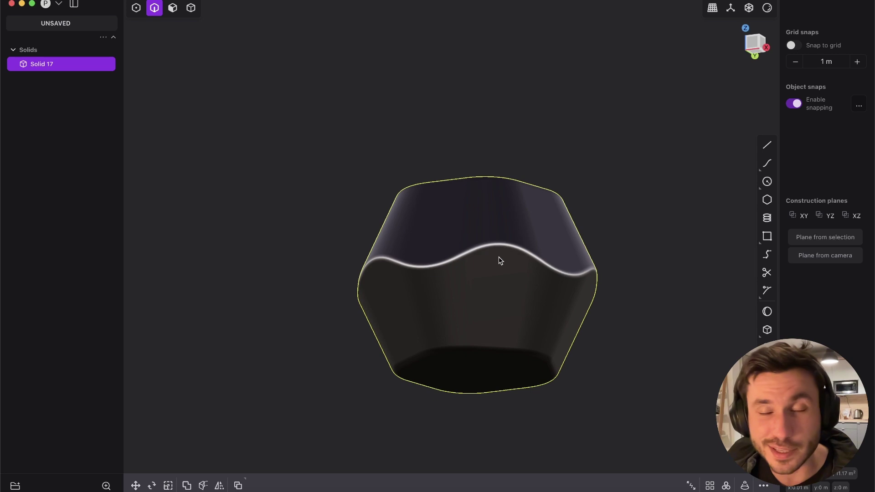
pyautogui.moveTo(475, 253); pyautogui.dragTo(485, 321, button='middle')
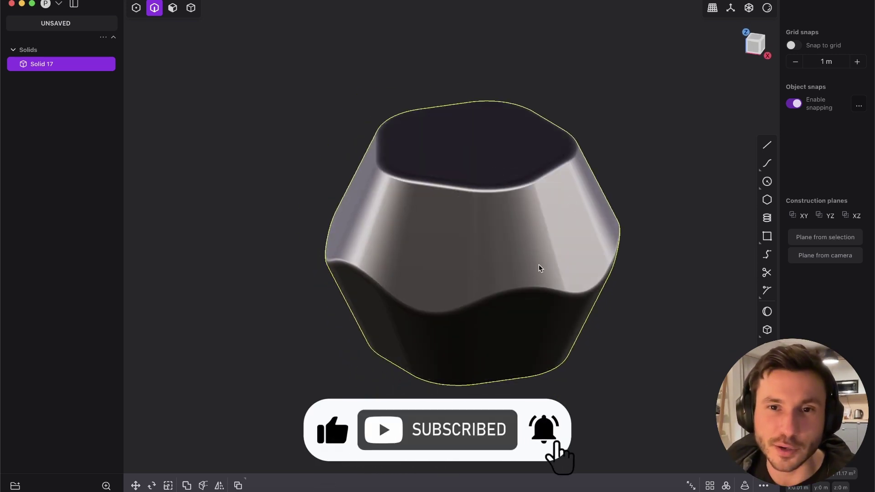